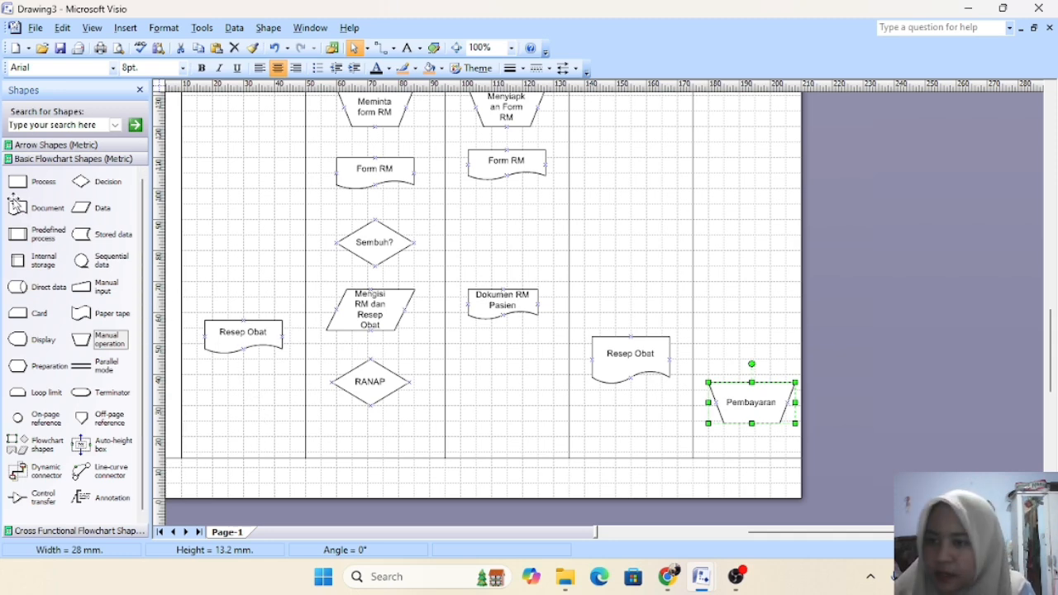
Add a Document shape labelled "Bukti Pembayaran" below Resep Obat in the Pasien lane, about 20.5 mm wide and 10 mm high.
{"action": "left_click_drag", "start_coordinate": [18, 208], "coordinate": [265, 403]}
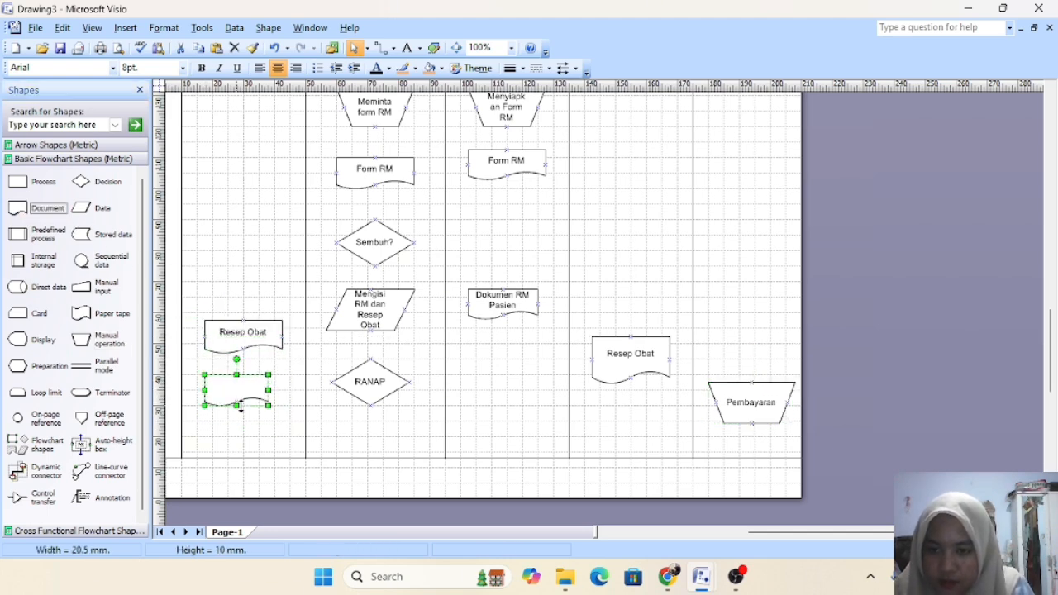
{"action": "double_click", "coordinate": [237, 387]}
{"action": "type", "text": "Bukti Pembayaran"}
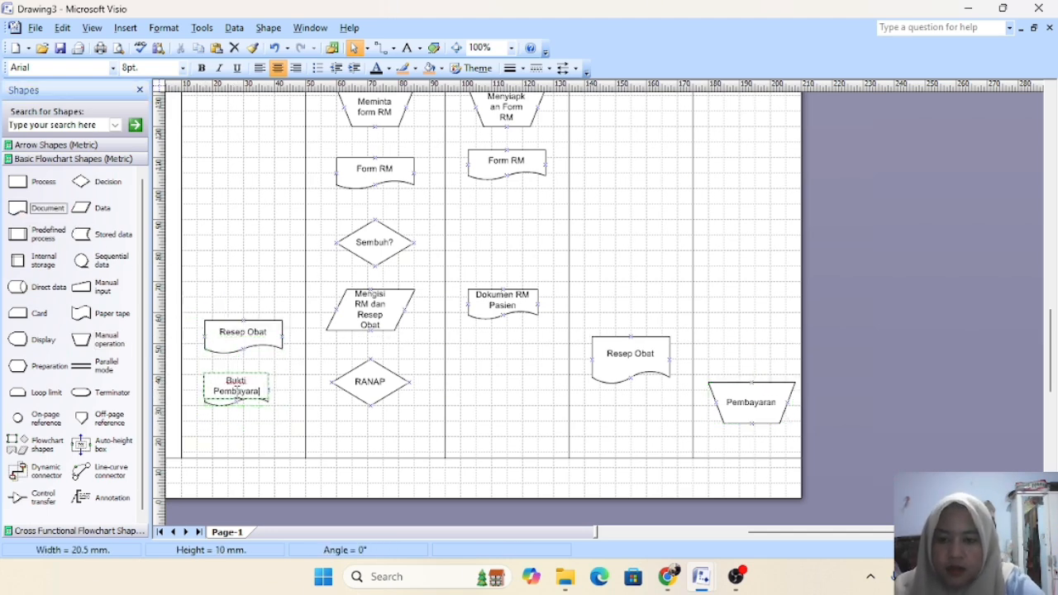
{"action": "left_click", "coordinate": [218, 418]}
Add a Terminator shape labelled "Selesai" below Bukti Pembayaran in the Pasien lane, about 22.75 mm wide and 9.1 mm high.
{"action": "left_click_drag", "start_coordinate": [83, 393], "coordinate": [266, 439]}
{"action": "left_click_drag", "start_coordinate": [250, 435], "coordinate": [256, 440]}
{"action": "double_click", "coordinate": [248, 432]}
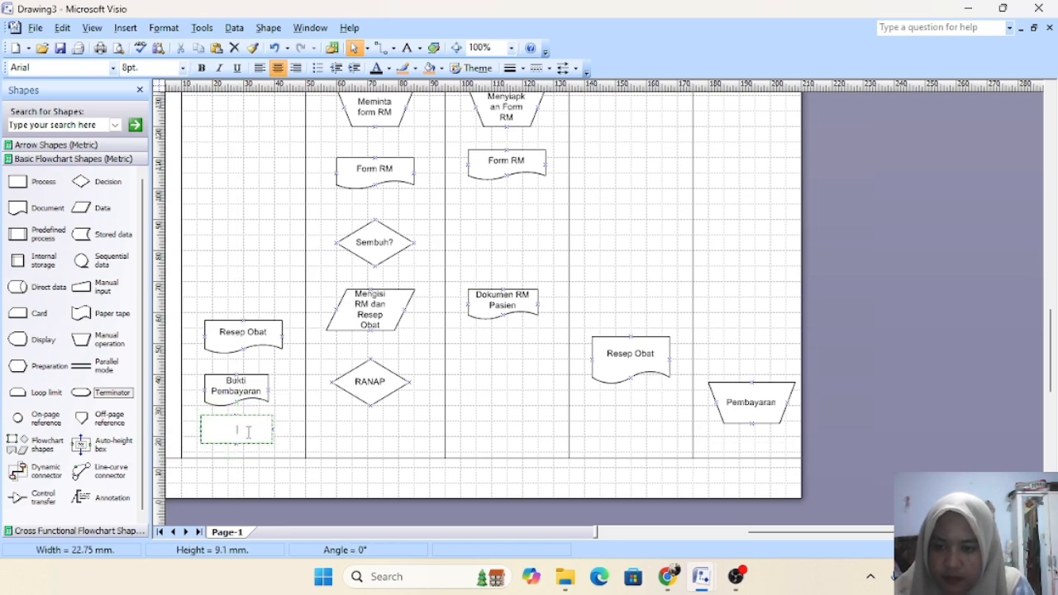
{"action": "type", "text": "Selesai"}
{"action": "left_click", "coordinate": [401, 281]}
Use the Connector tool to link Pasien Datang to Tindakan Medis, Pengelolaan Data Pasien and Pasien Baru? in sequence.
{"action": "scroll", "coordinate": [402, 281], "scroll_direction": "up", "scroll_amount": 11}
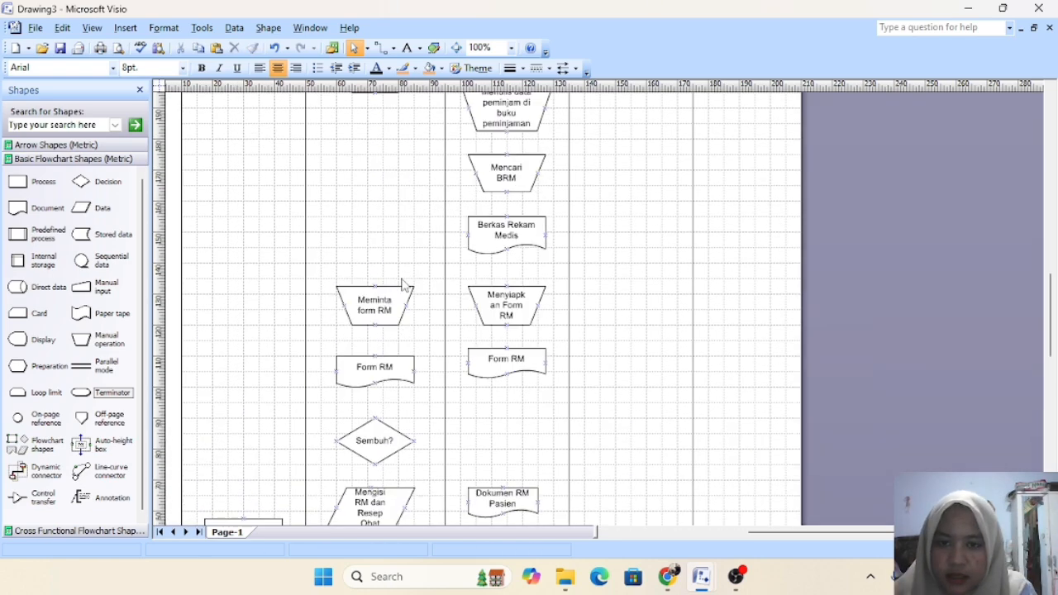
{"action": "scroll", "coordinate": [402, 281], "scroll_direction": "down", "scroll_amount": 2}
{"action": "scroll", "coordinate": [402, 281], "scroll_direction": "up", "scroll_amount": 3}
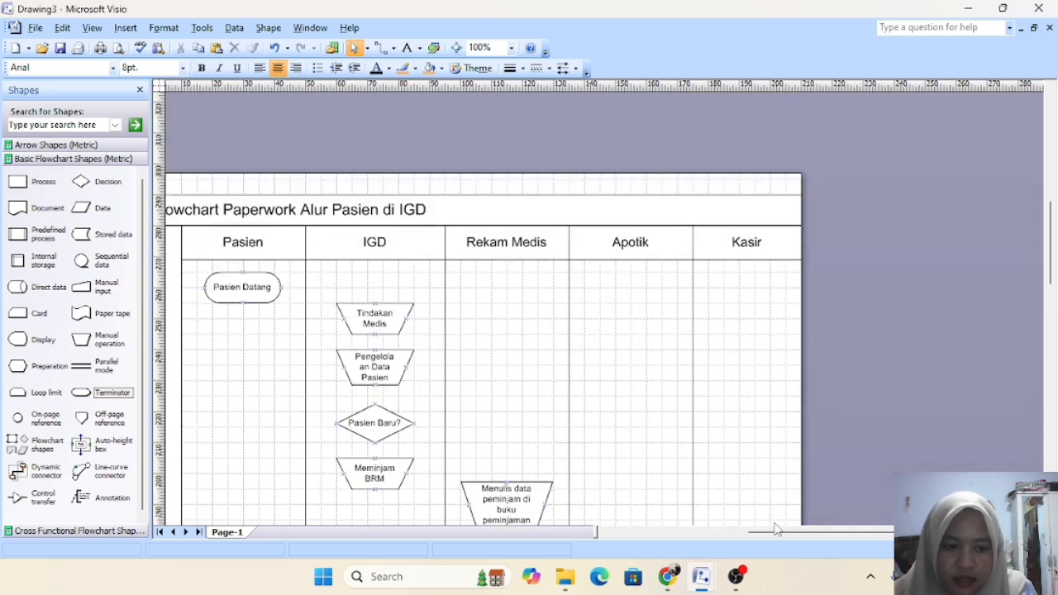
{"action": "left_click_drag", "start_coordinate": [776, 533], "coordinate": [765, 534]}
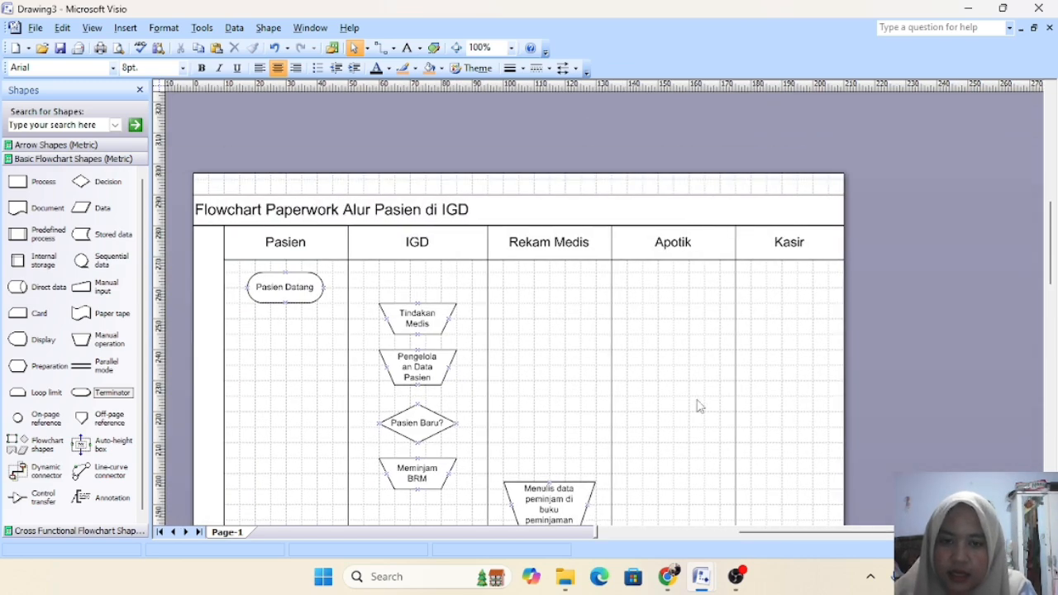
{"action": "left_click", "coordinate": [381, 47]}
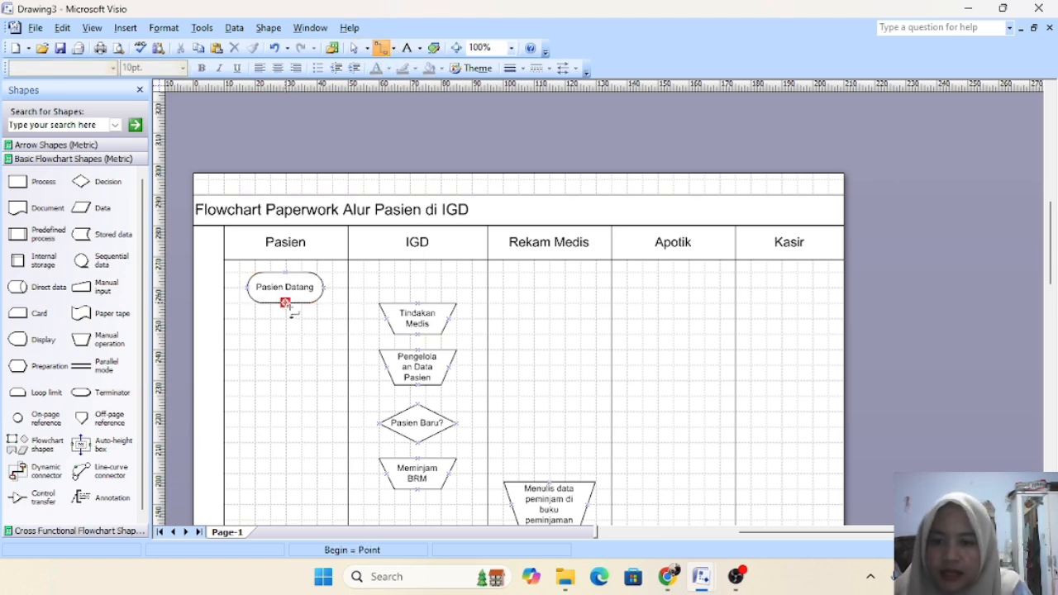
{"action": "left_click_drag", "start_coordinate": [285, 303], "coordinate": [385, 319]}
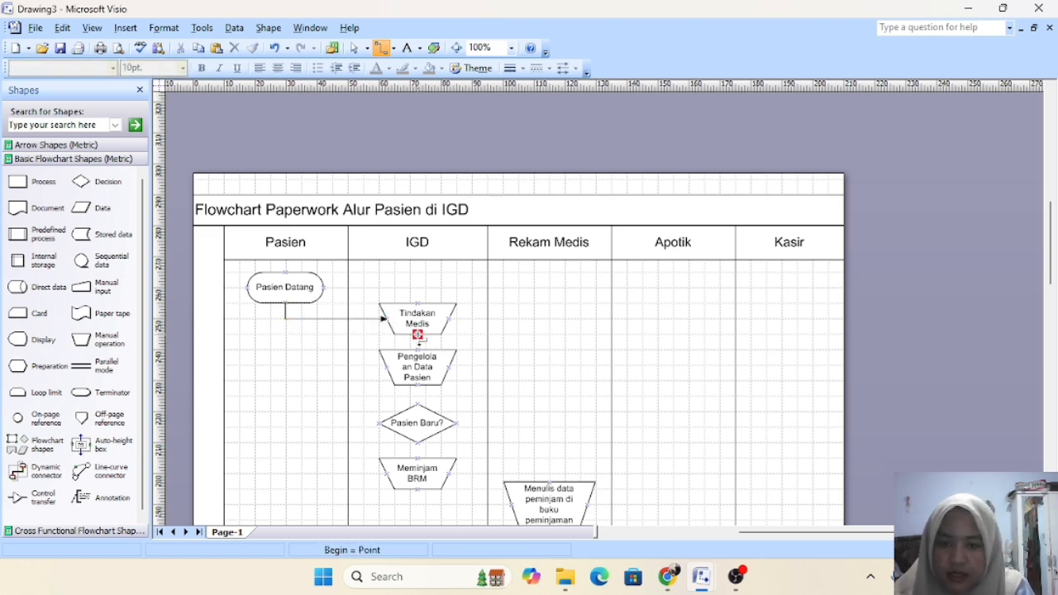
{"action": "left_click_drag", "start_coordinate": [417, 337], "coordinate": [418, 350]}
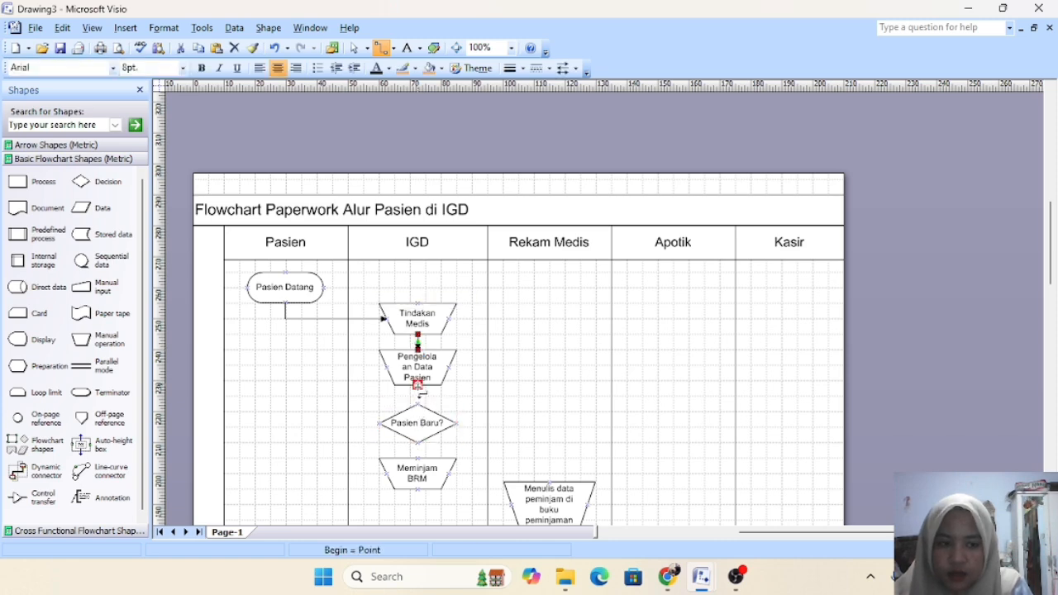
{"action": "left_click_drag", "start_coordinate": [417, 387], "coordinate": [418, 405]}
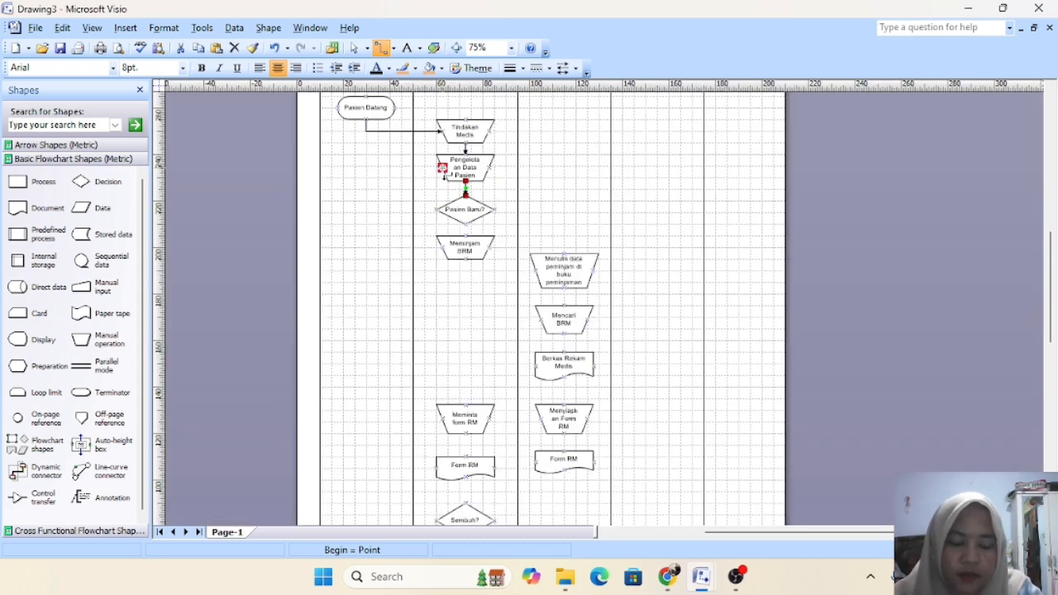
Connect Pengelolaan Data Pasien to Meminta form RM along the IGD lane's edge and label the connector YA.
{"action": "left_click_drag", "start_coordinate": [444, 169], "coordinate": [412, 168]}
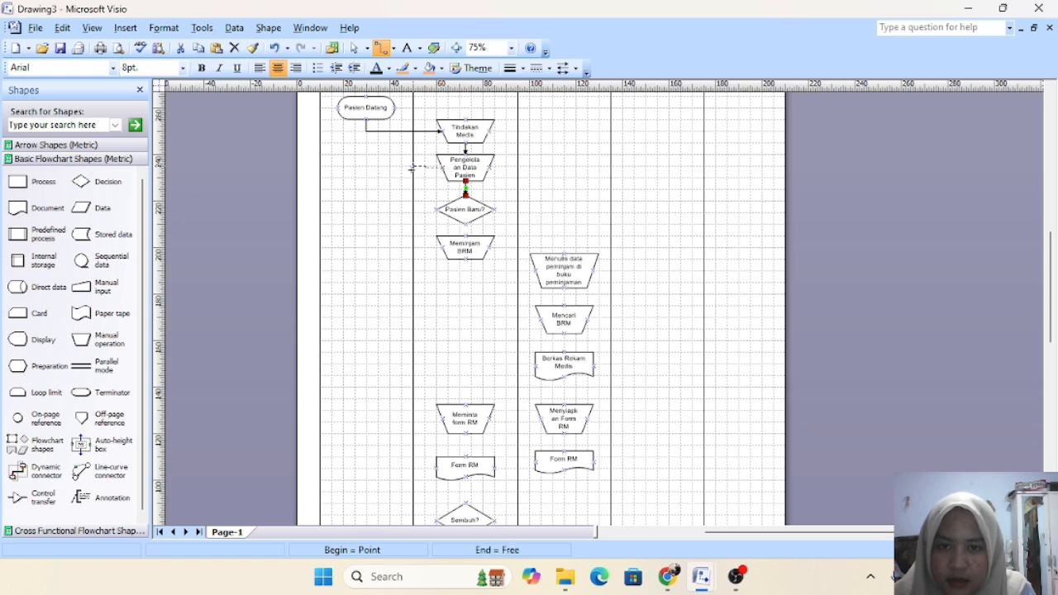
{"action": "left_click_drag", "start_coordinate": [406, 367], "coordinate": [443, 420]}
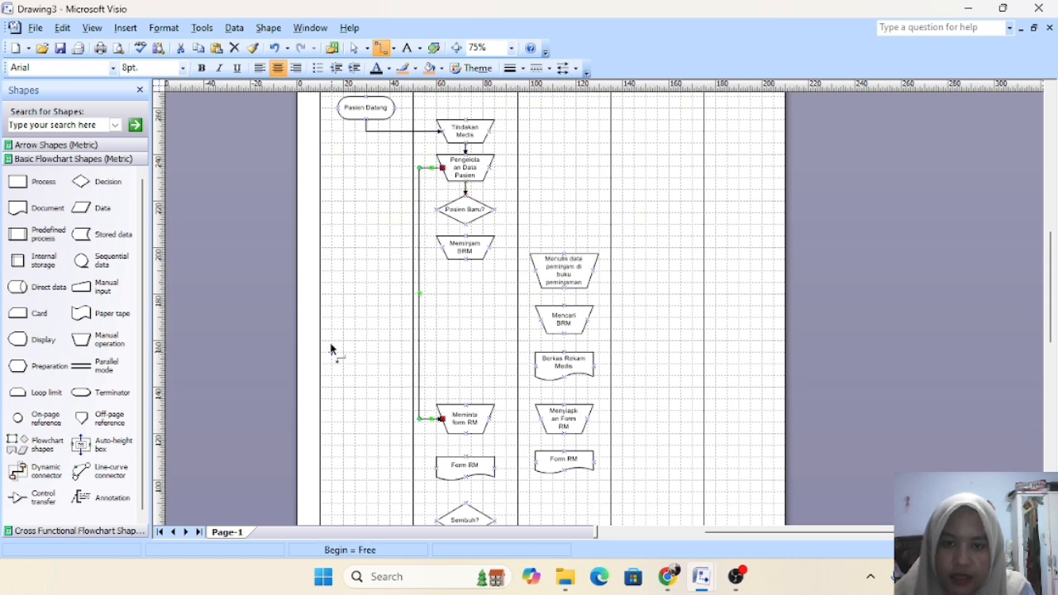
{"action": "double_click", "coordinate": [419, 291]}
{"action": "type", "text": "Y"}
{"action": "left_click", "coordinate": [514, 301]}
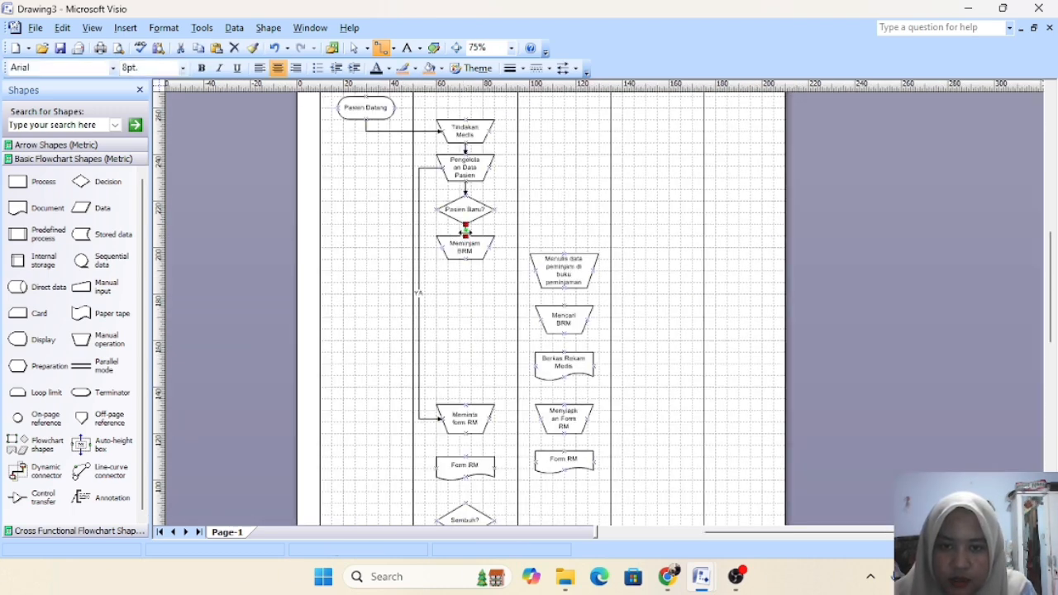
Connect Pasien Baru? to Meminjam BRM and label the connector TIDAK.
{"action": "double_click", "coordinate": [465, 230]}
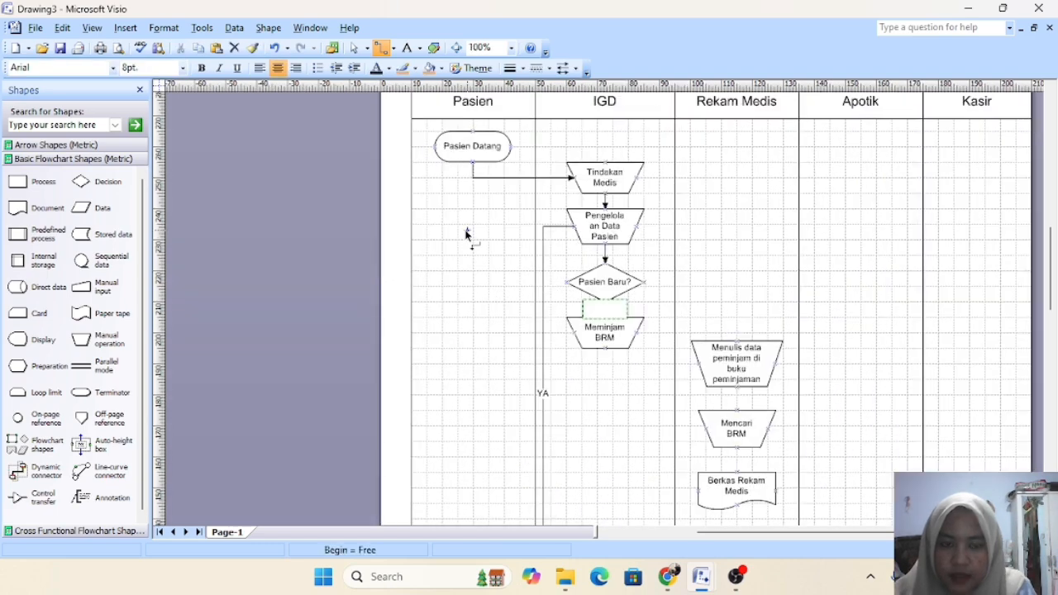
{"action": "type", "text": "TIDAK"}
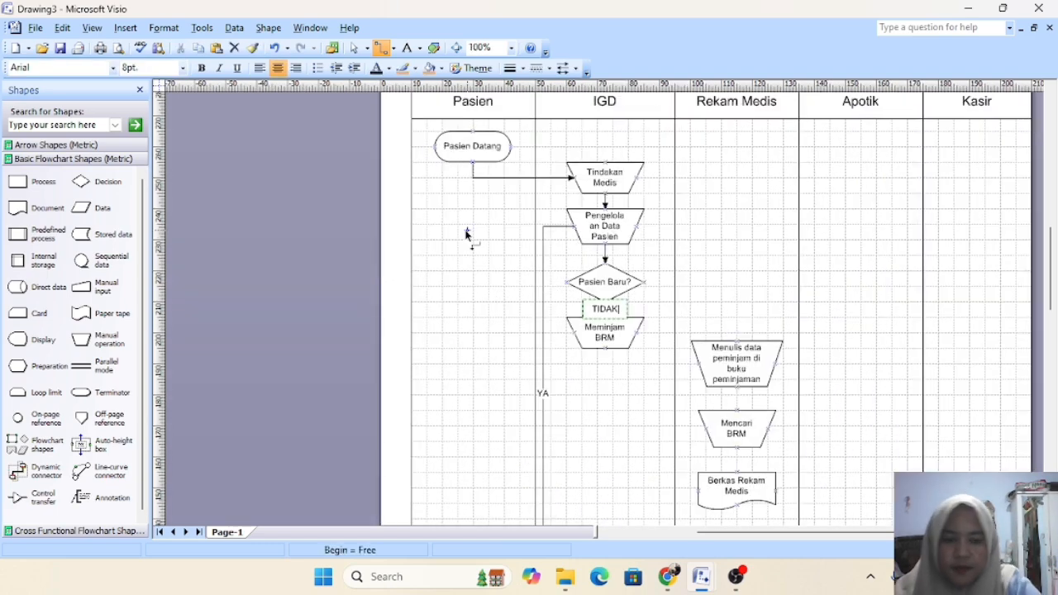
{"action": "left_click", "coordinate": [390, 265]}
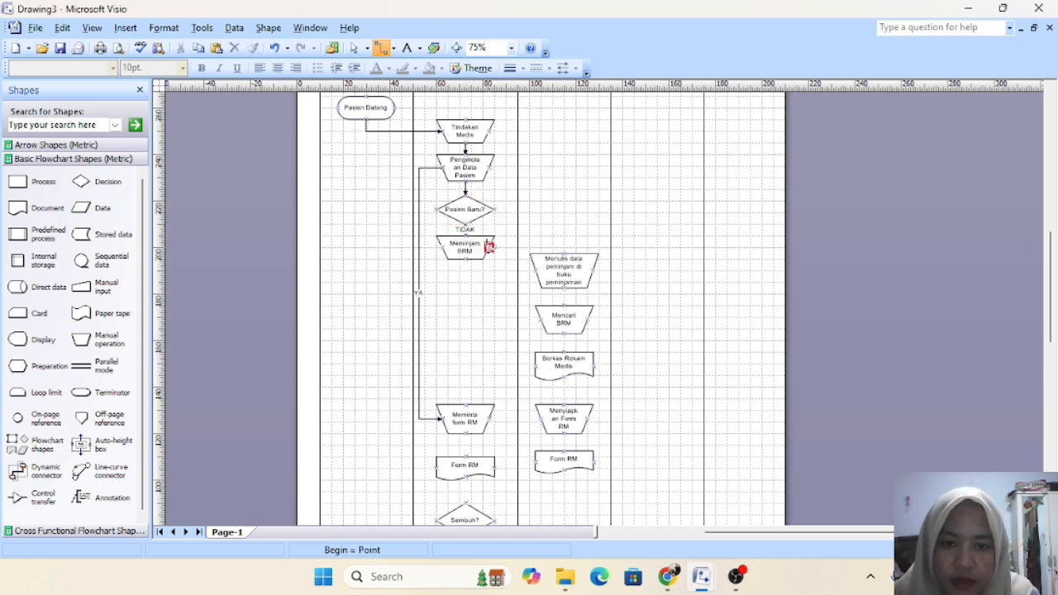
Connect Meminjam BRM to Menulis data peminjam di buku peminjaman, and chain the Rekam Medis shapes downward in order to Form RM.
{"action": "left_click_drag", "start_coordinate": [492, 245], "coordinate": [564, 250]}
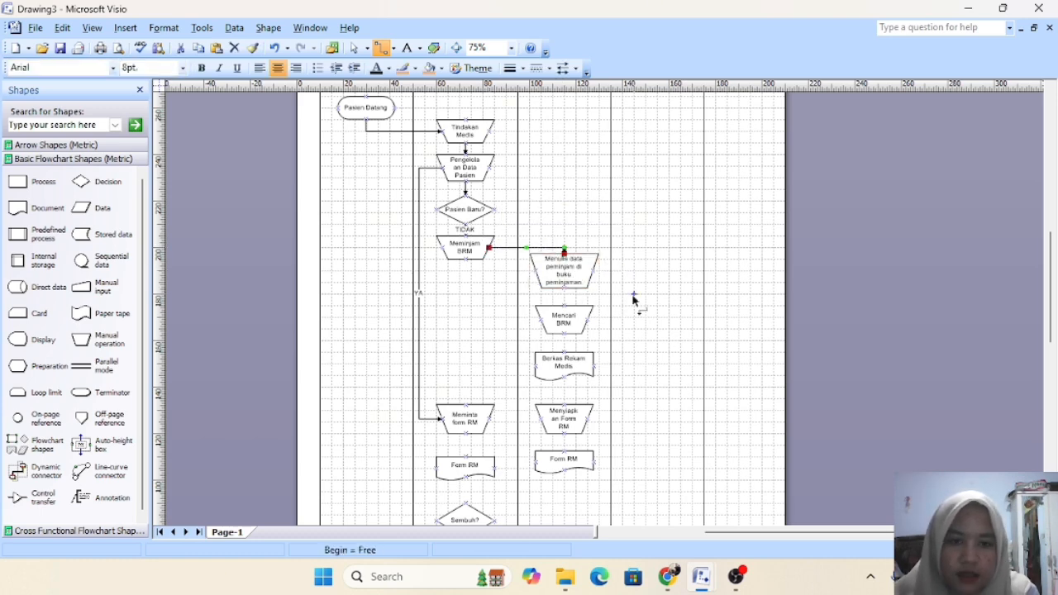
{"action": "scroll", "coordinate": [633, 301], "scroll_direction": "down", "scroll_amount": 5}
{"action": "scroll", "coordinate": [632, 299], "scroll_direction": "up", "scroll_amount": 3}
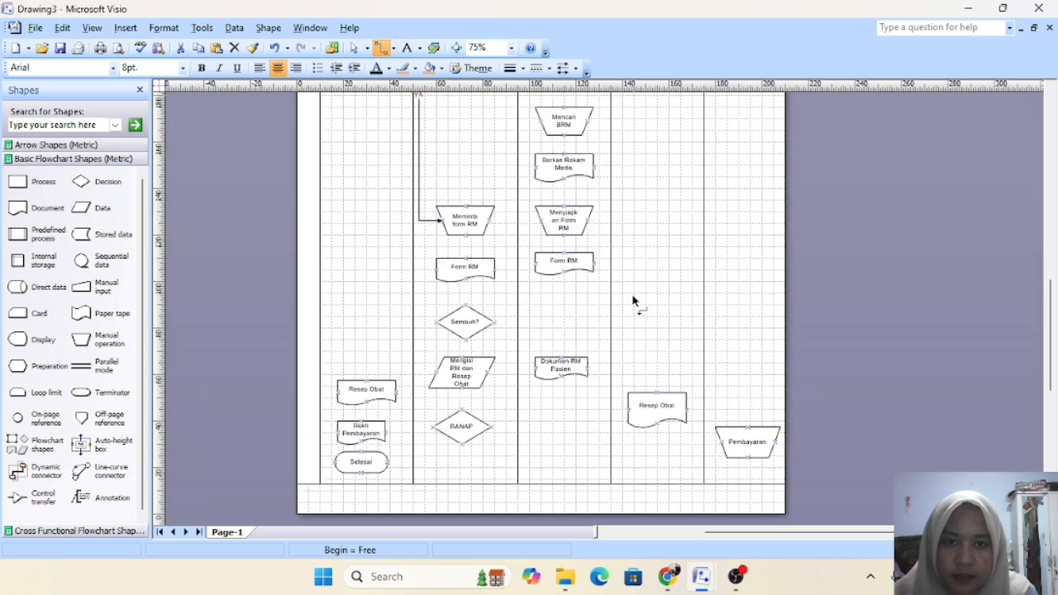
{"action": "scroll", "coordinate": [592, 232], "scroll_direction": "up", "scroll_amount": 4}
{"action": "scroll", "coordinate": [570, 236], "scroll_direction": "down", "scroll_amount": 2}
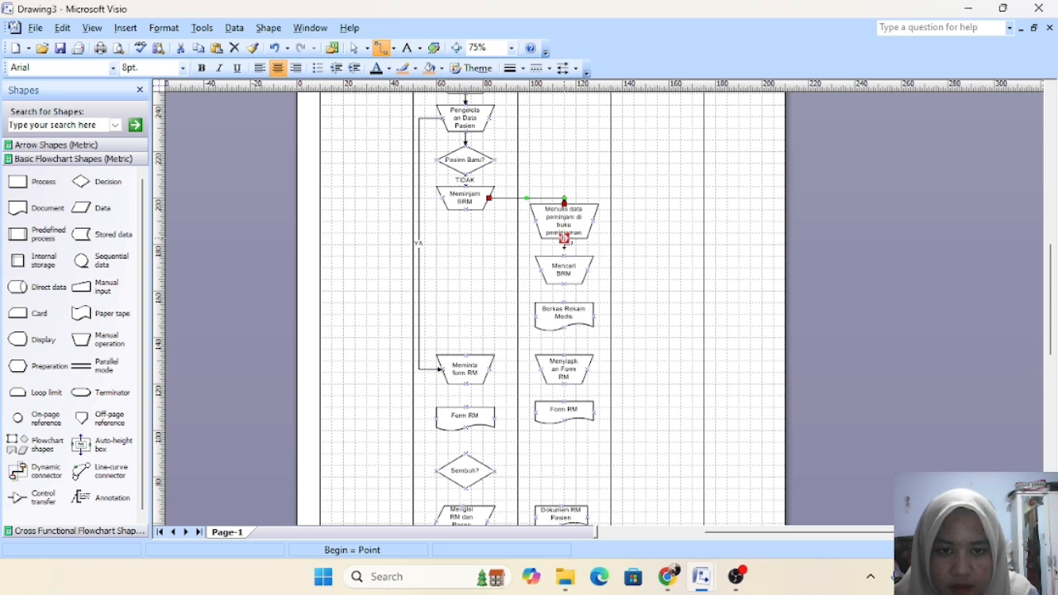
{"action": "left_click_drag", "start_coordinate": [564, 241], "coordinate": [563, 305]}
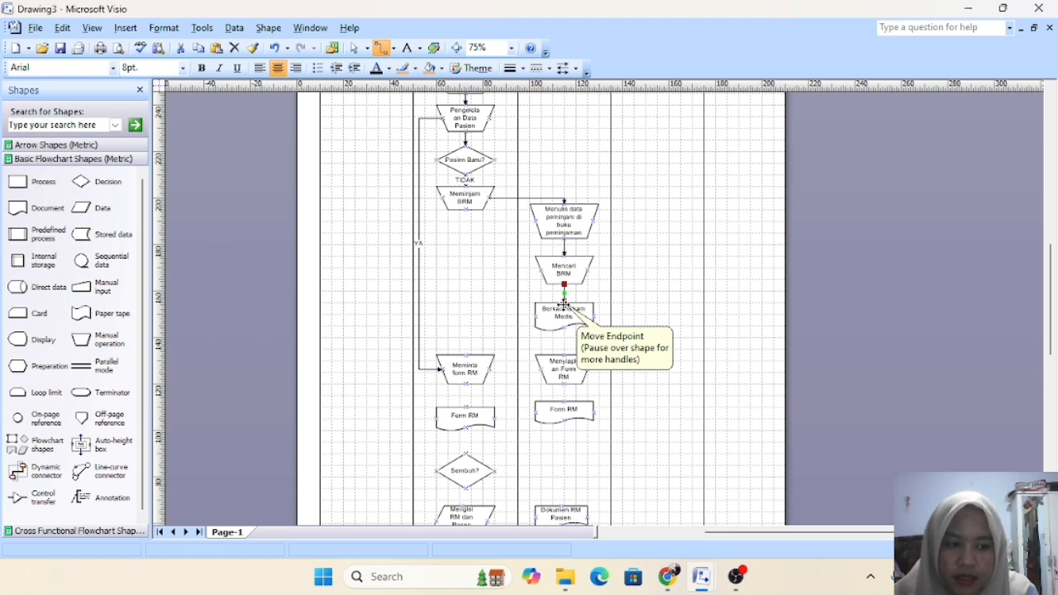
{"action": "left_click_drag", "start_coordinate": [564, 329], "coordinate": [564, 357]}
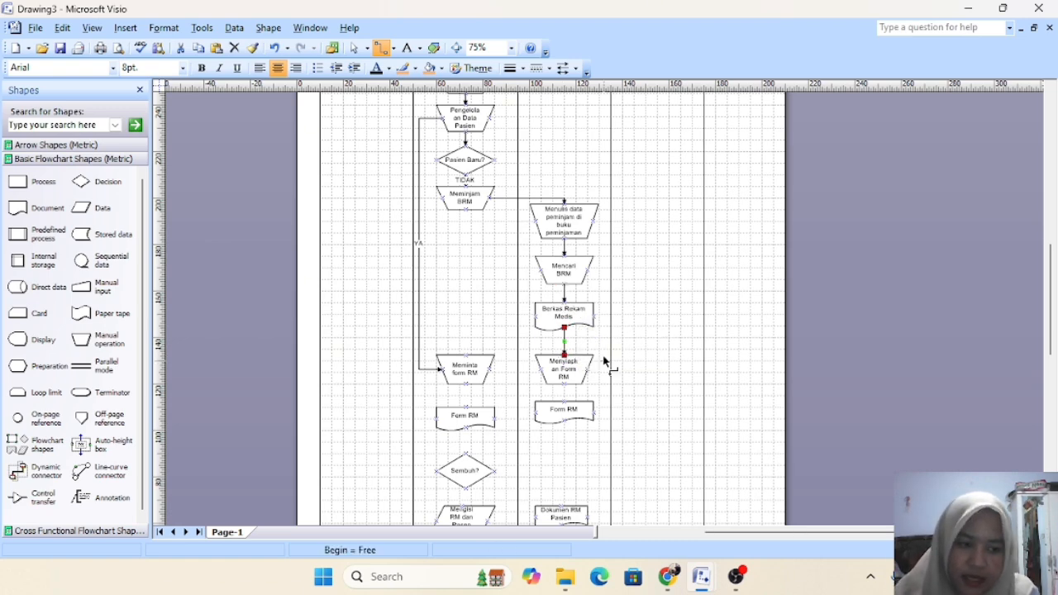
{"action": "left_click_drag", "start_coordinate": [564, 384], "coordinate": [564, 403]}
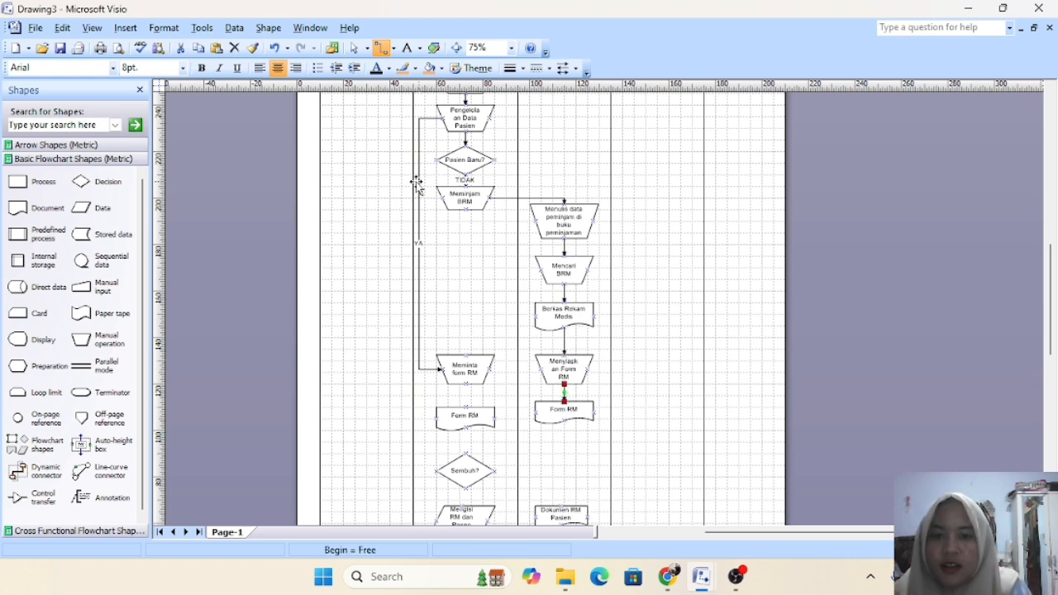
Remove the YA connector running from Pengelolaan Data Pasien to Meminta form RM.
{"action": "left_click", "coordinate": [420, 189]}
{"action": "right_click", "coordinate": [419, 189]}
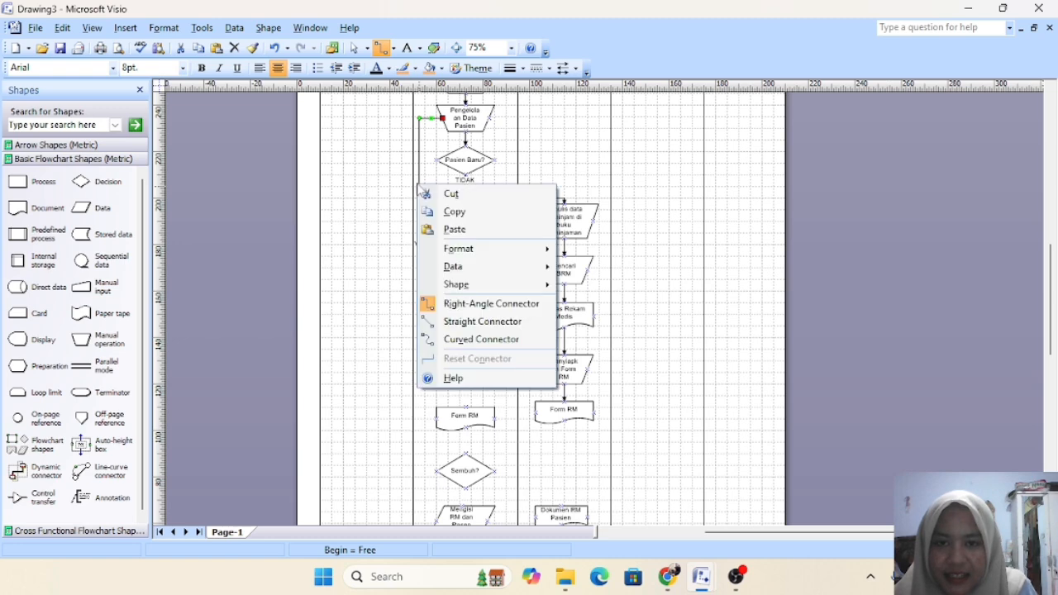
{"action": "left_click", "coordinate": [439, 194]}
Connect the Pasien Baru? decision to Meminta form RM and label the connector YA.
{"action": "left_click_drag", "start_coordinate": [437, 159], "coordinate": [431, 164]}
{"action": "left_click_drag", "start_coordinate": [419, 255], "coordinate": [439, 370]}
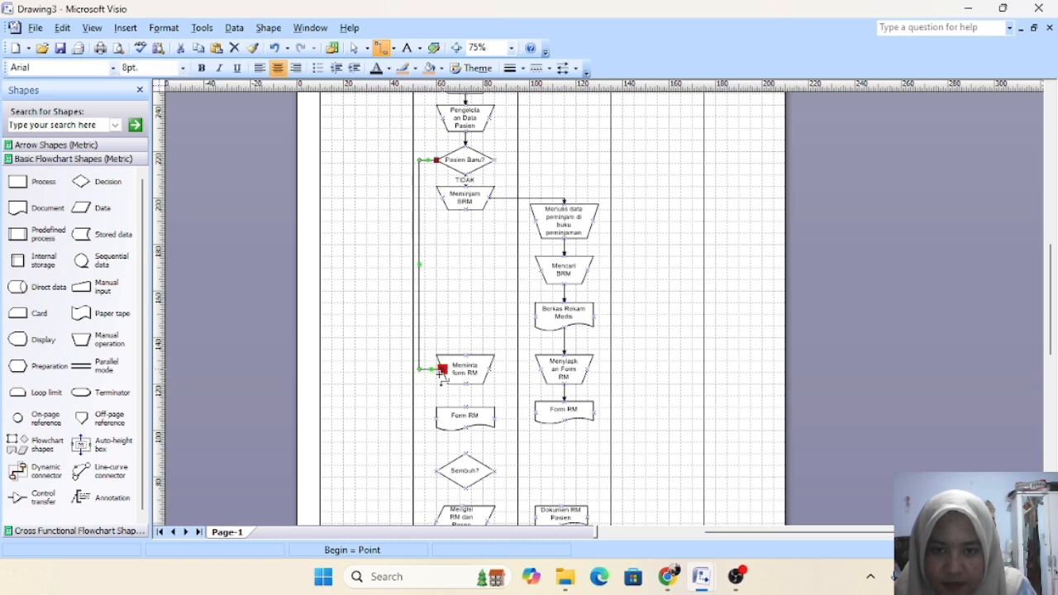
{"action": "double_click", "coordinate": [418, 236]}
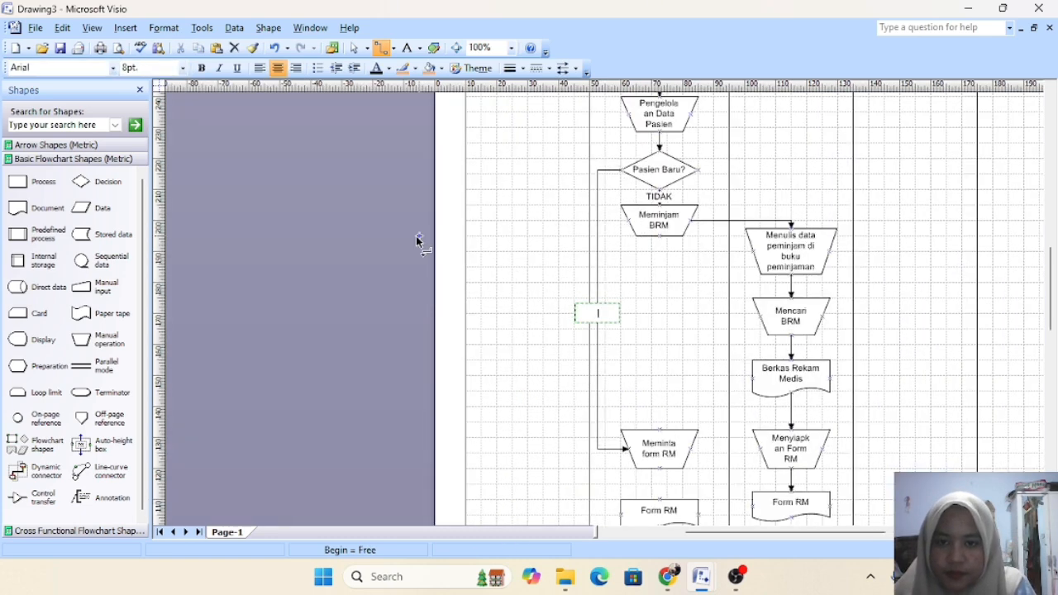
{"action": "type", "text": "YA"}
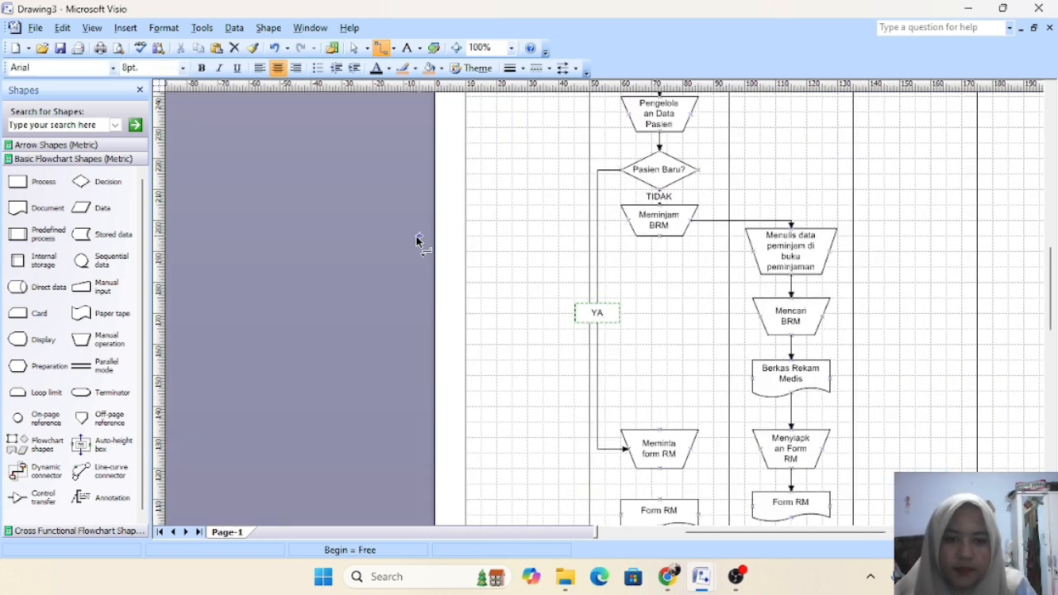
{"action": "left_click", "coordinate": [489, 300]}
Connect Meminta form RM to Menyiapkan Form RM, and Berkas Rekam Medis to the Form RM document in the IGD lane.
{"action": "left_click_drag", "start_coordinate": [494, 374], "coordinate": [540, 369]}
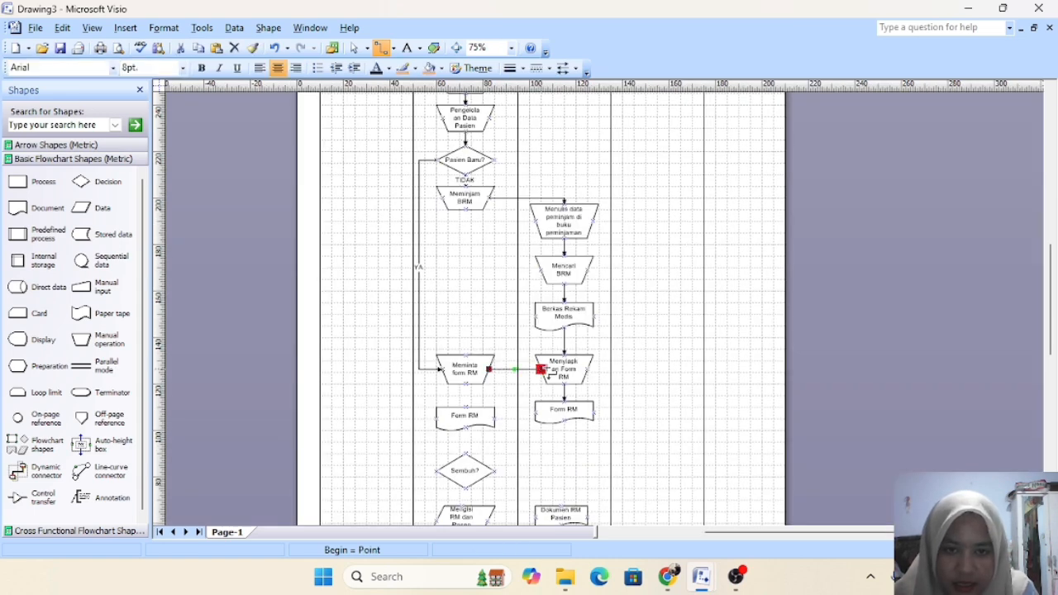
{"action": "left_click_drag", "start_coordinate": [597, 317], "coordinate": [650, 324]}
{"action": "left_click_drag", "start_coordinate": [635, 454], "coordinate": [496, 434]}
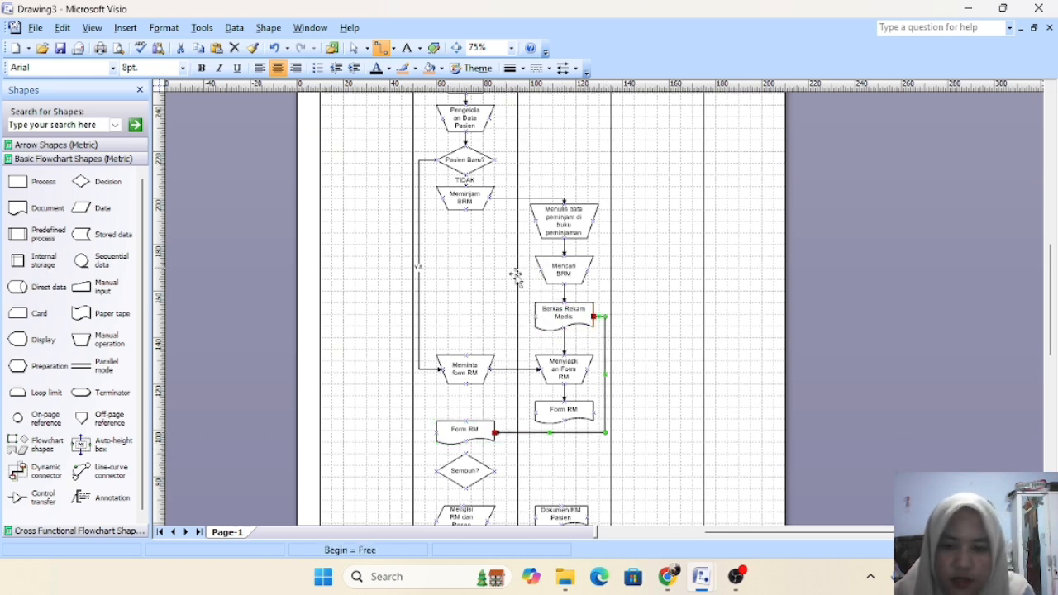
Connect the IGD Form RM to Sembuh?, and Sembuh? to Mengisi RM dan Resep Obat with the label YA.
{"action": "scroll", "coordinate": [534, 364], "scroll_direction": "down", "scroll_amount": 10}
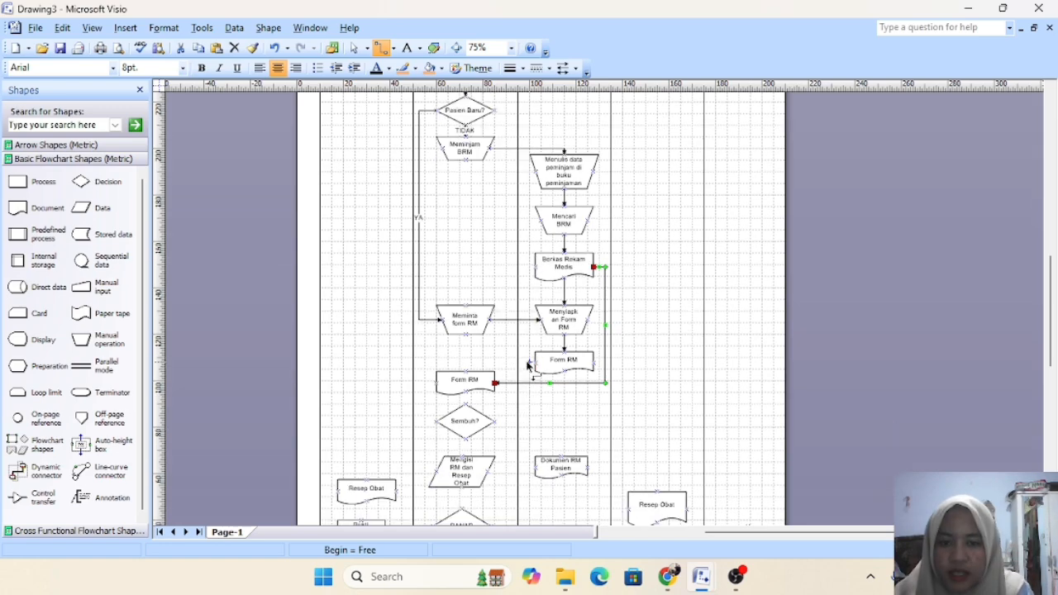
{"action": "scroll", "coordinate": [524, 358], "scroll_direction": "up", "scroll_amount": 8}
{"action": "scroll", "coordinate": [524, 358], "scroll_direction": "down", "scroll_amount": 2}
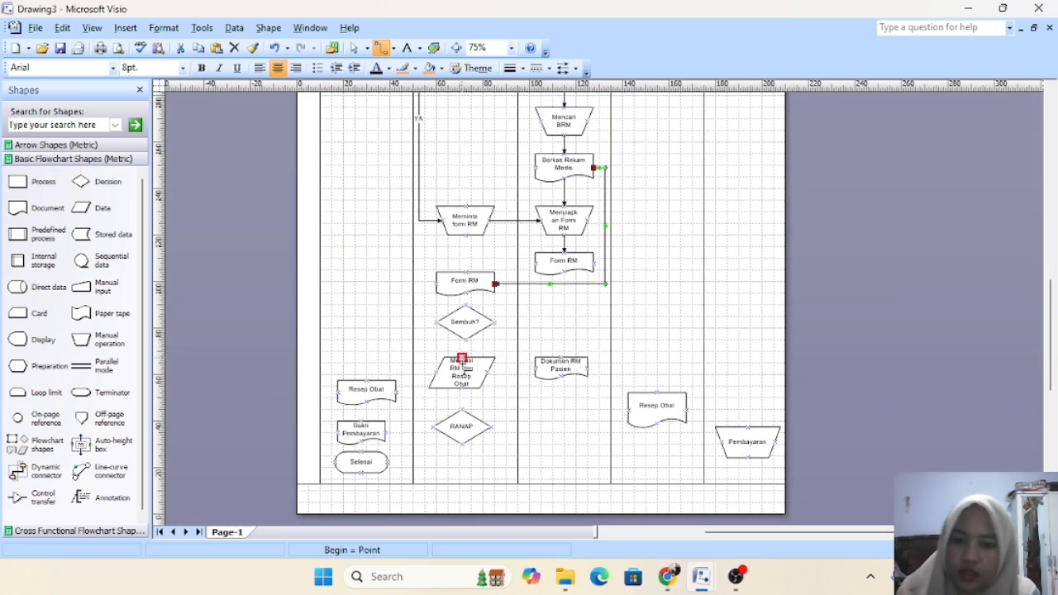
{"action": "left_click", "coordinate": [497, 353]}
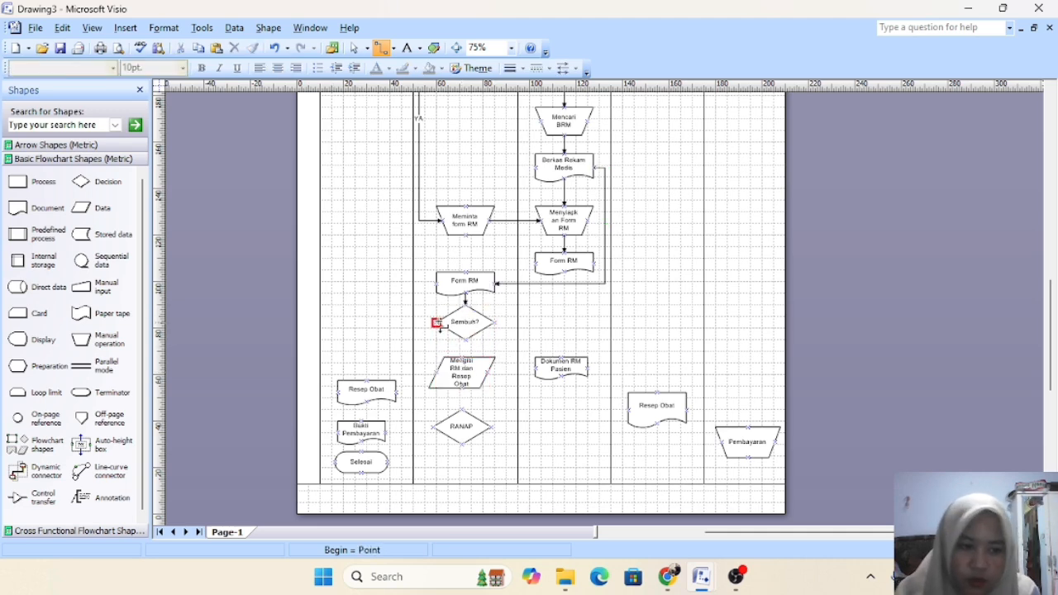
{"action": "mouse_move", "coordinate": [465, 338]}
{"action": "left_mouse_down"}
{"action": "mouse_move", "coordinate": [461, 361]}
{"action": "mouse_move", "coordinate": [464, 352]}
{"action": "left_mouse_up"}
{"action": "double_click", "coordinate": [464, 351]}
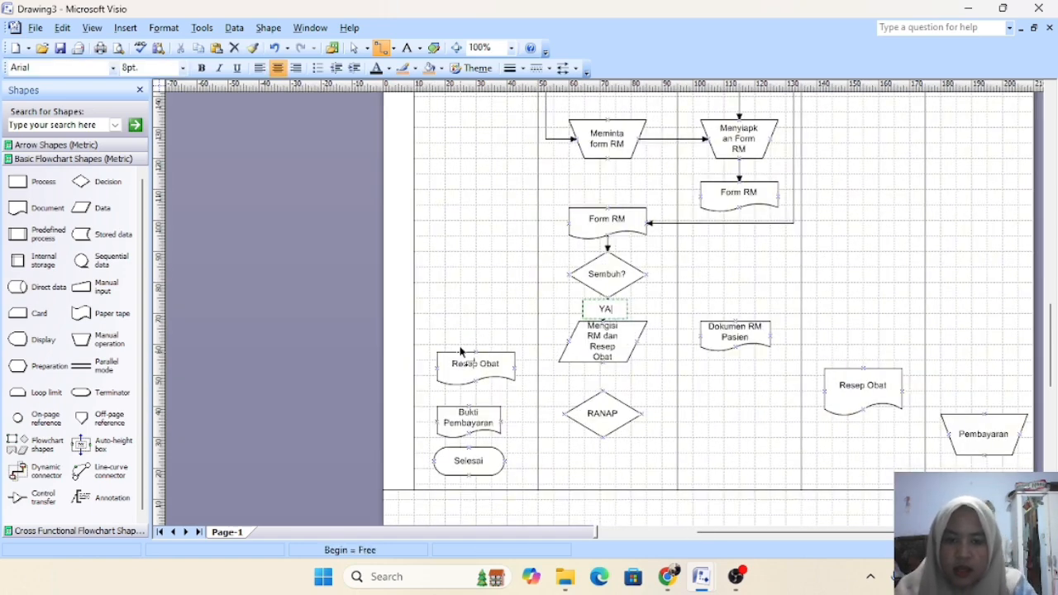
{"action": "left_click", "coordinate": [275, 334]}
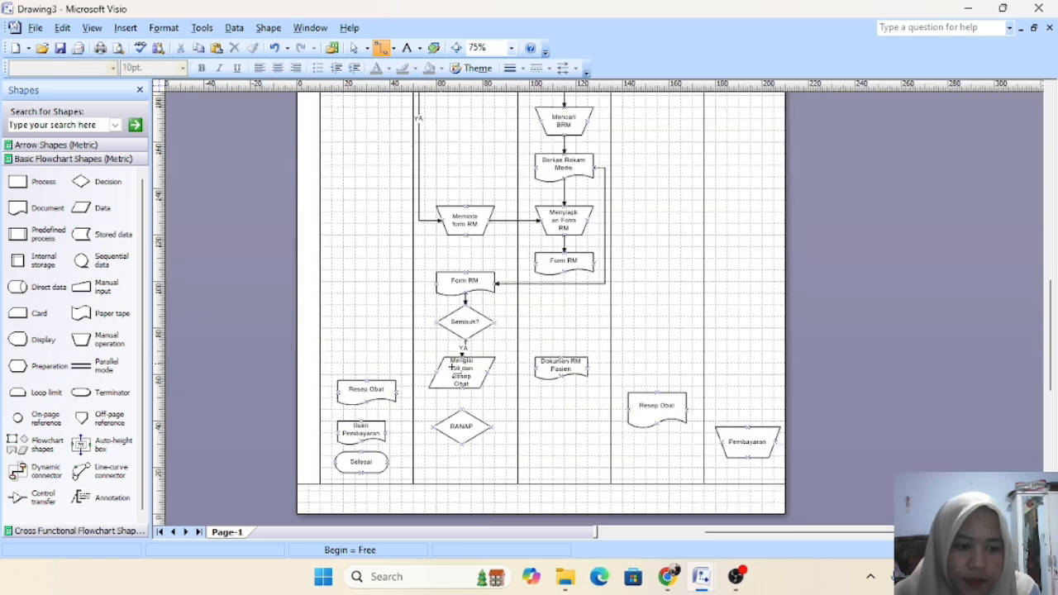
Connect Mengisi RM dan Resep Obat to Dokumen RM Pasien and to the Resep Obat document in the Pasien lane.
{"action": "left_click_drag", "start_coordinate": [493, 375], "coordinate": [535, 369]}
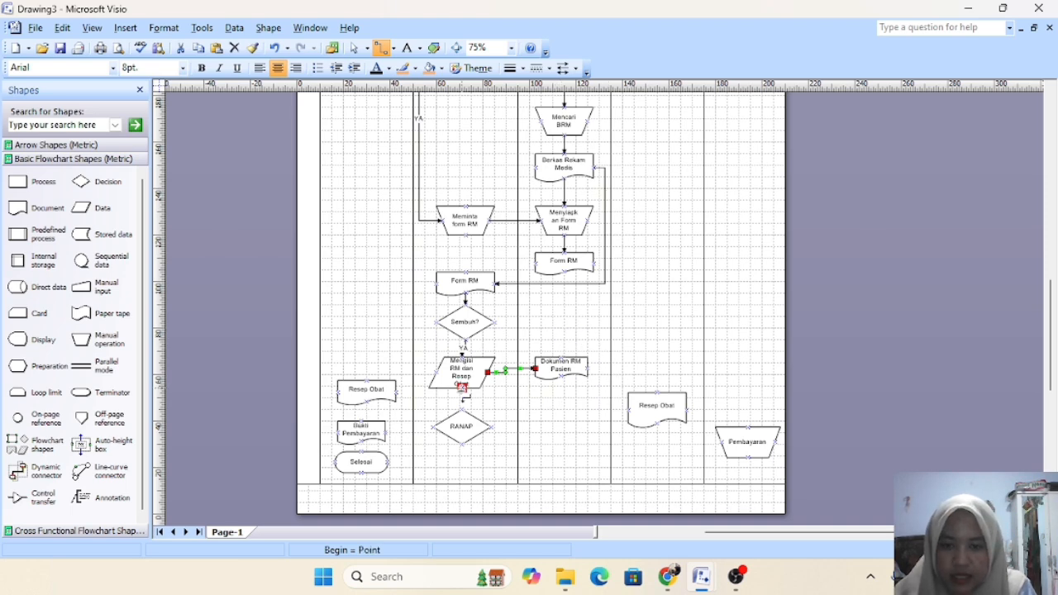
{"action": "left_click_drag", "start_coordinate": [463, 394], "coordinate": [366, 376]}
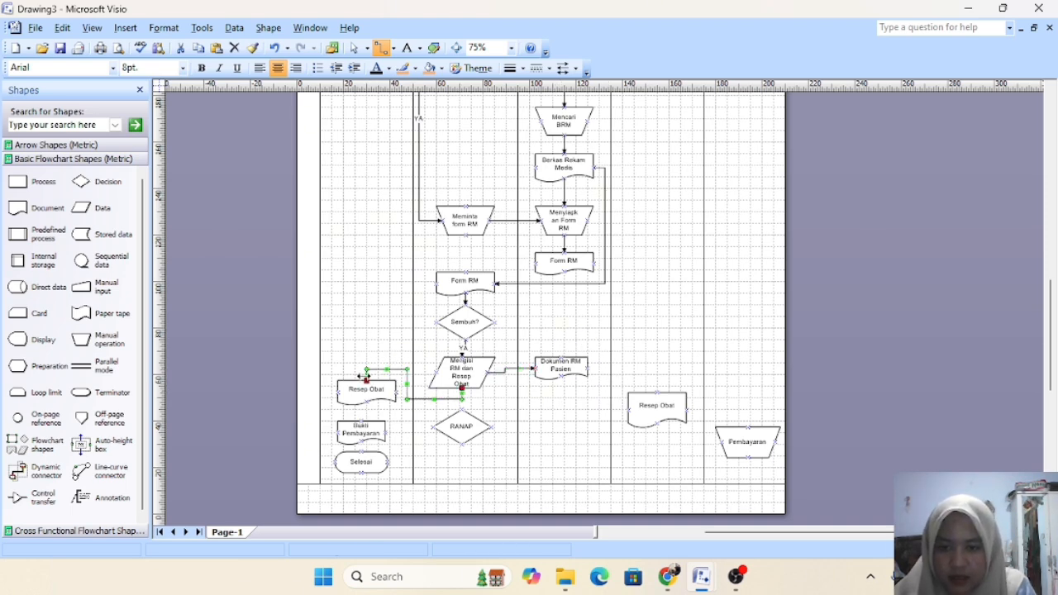
Move the RANAP decision slightly up and connect Resep Obat in the Pasien lane to Resep Obat in the Apotik lane.
{"action": "left_click", "coordinate": [426, 422]}
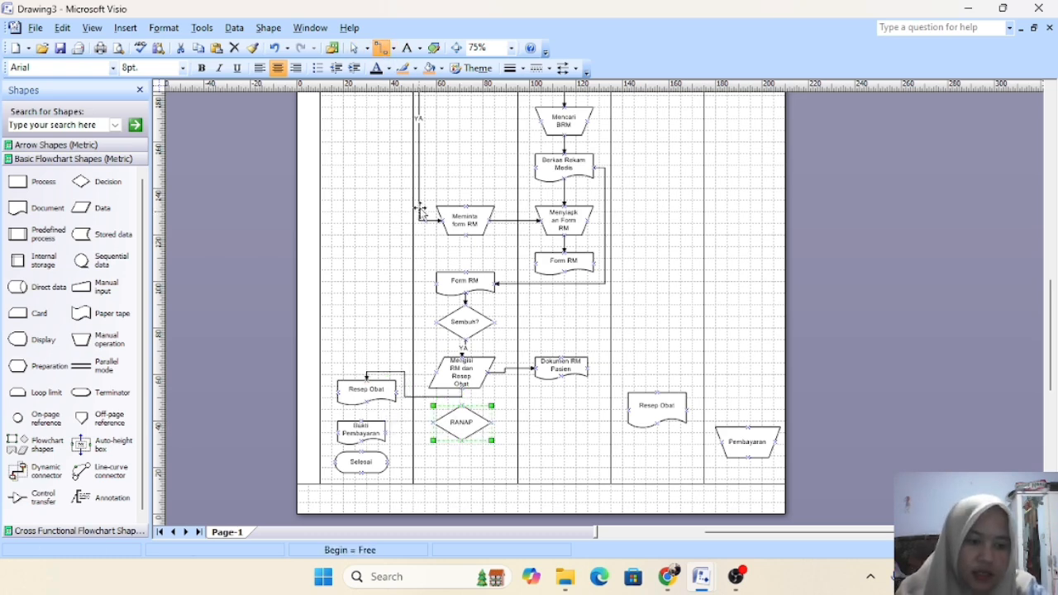
{"action": "left_click_drag", "start_coordinate": [366, 403], "coordinate": [565, 399]}
{"action": "left_click_drag", "start_coordinate": [646, 385], "coordinate": [659, 395]}
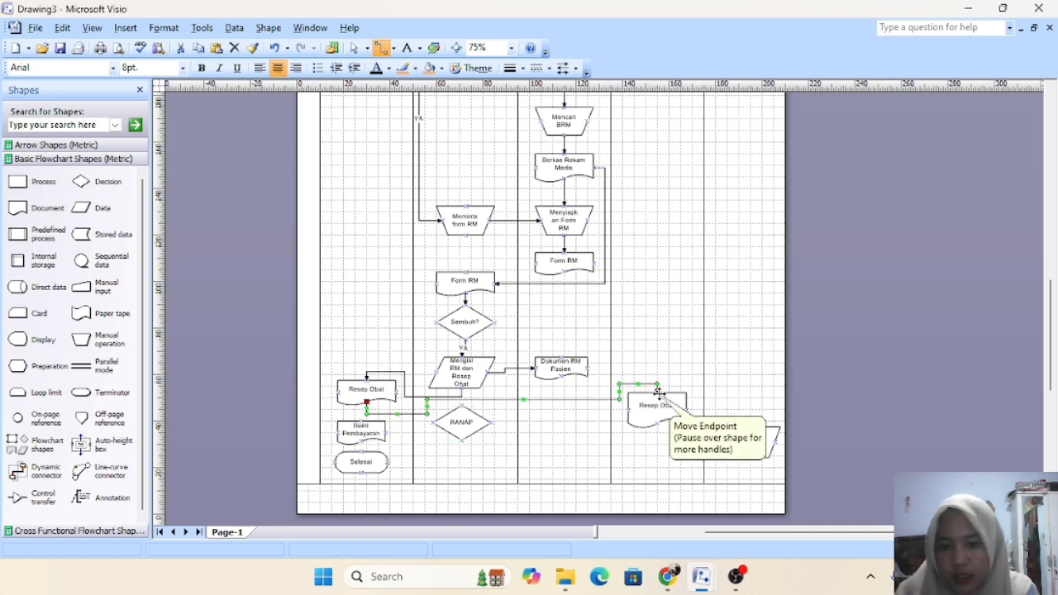
{"action": "left_click", "coordinate": [236, 351]}
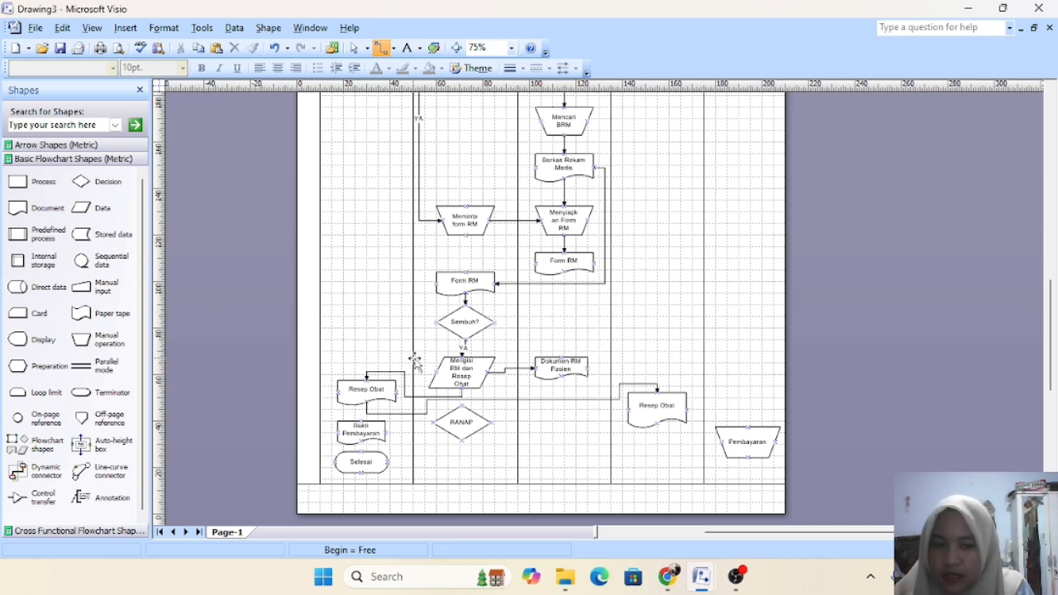
Link the Apotik Resep Obat to Pembayaran, on to Bukti Pembayaran in the Pasien lane and down to Selesai with connectors.
{"action": "left_click_drag", "start_coordinate": [658, 423], "coordinate": [454, 485]}
{"action": "left_click_drag", "start_coordinate": [393, 460], "coordinate": [386, 433]}
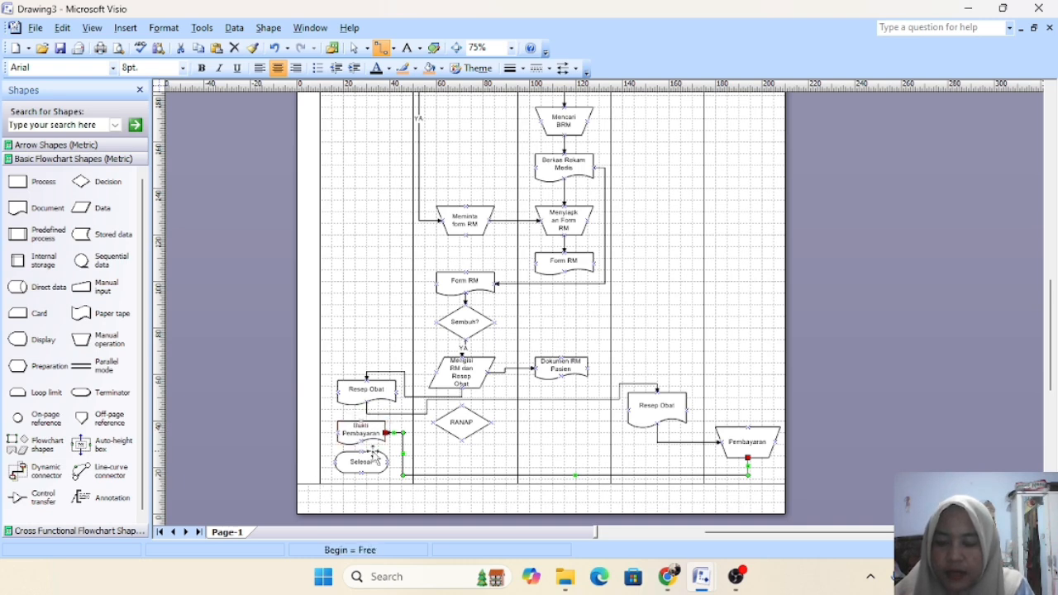
{"action": "left_click_drag", "start_coordinate": [358, 436], "coordinate": [361, 452]}
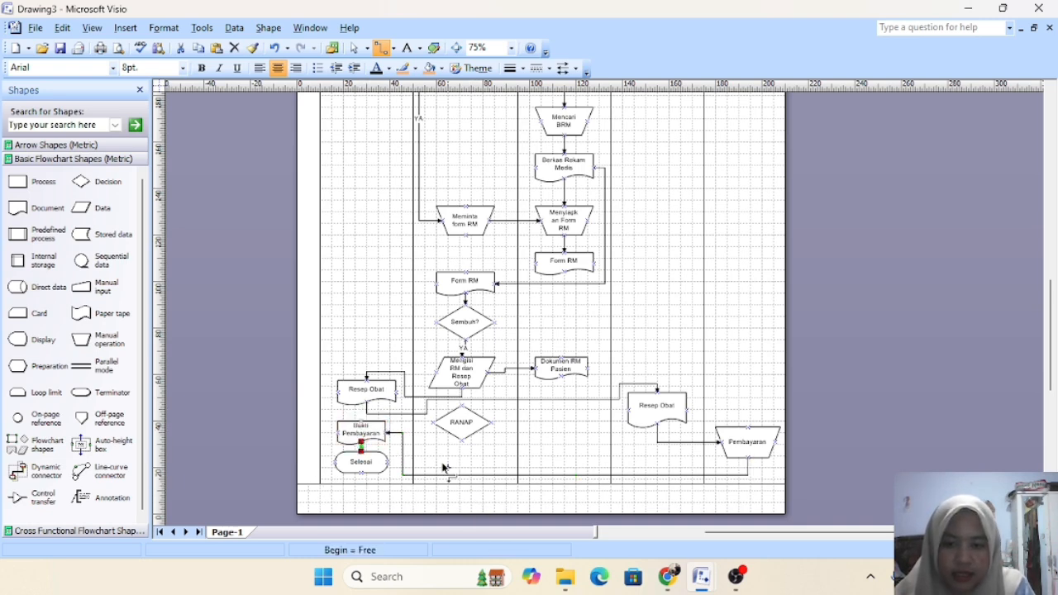
{"action": "left_click", "coordinate": [260, 438]}
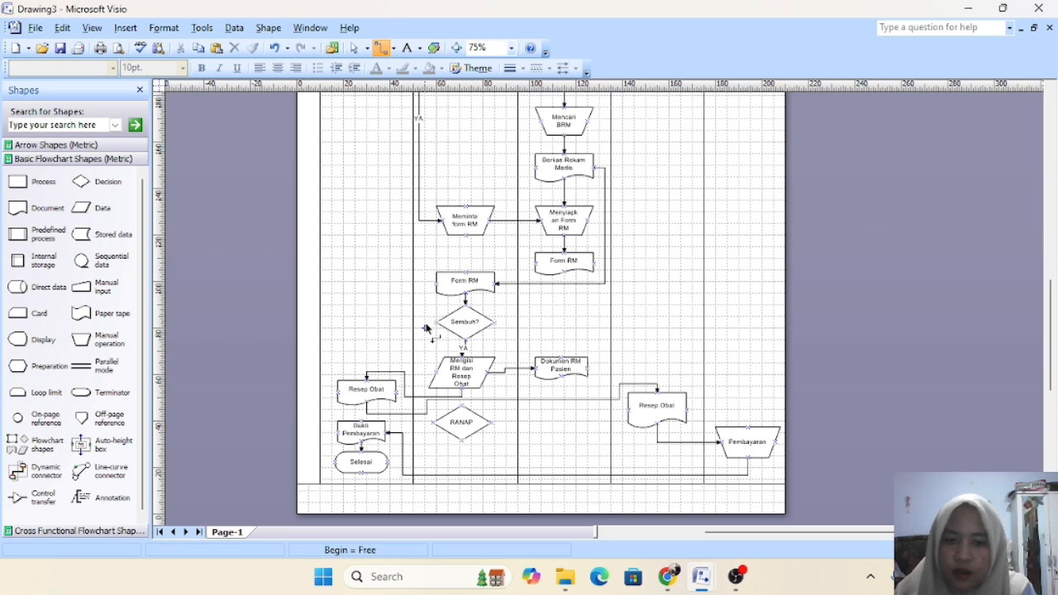
Connect Sembuh? to RANAP with the label TIDAK, and RANAP to the Selesai terminator.
{"action": "left_click_drag", "start_coordinate": [437, 324], "coordinate": [433, 423]}
{"action": "type", "text": "TI"}
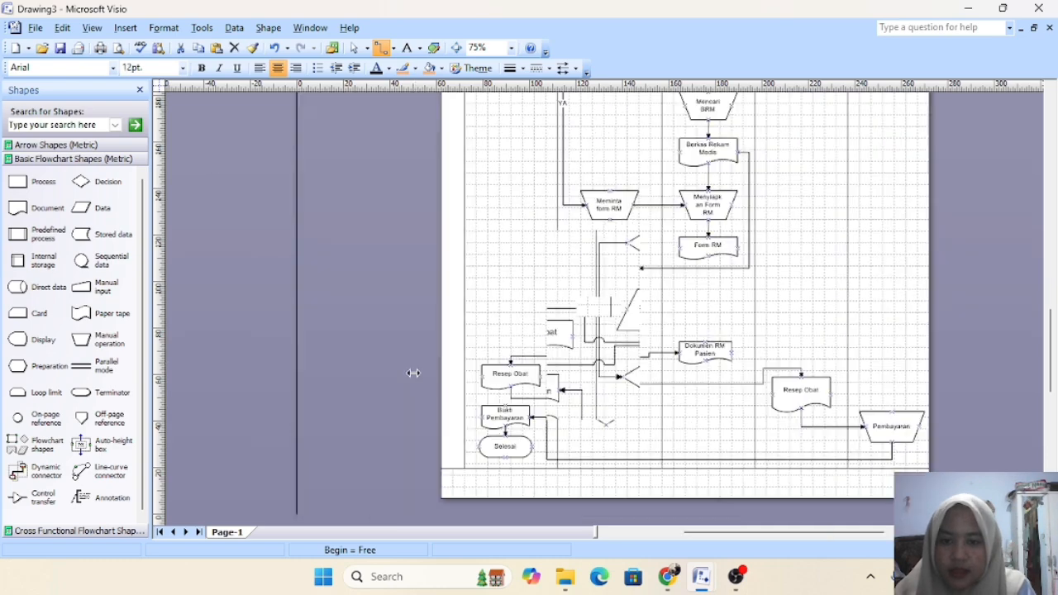
{"action": "type", "text": "DAK"}
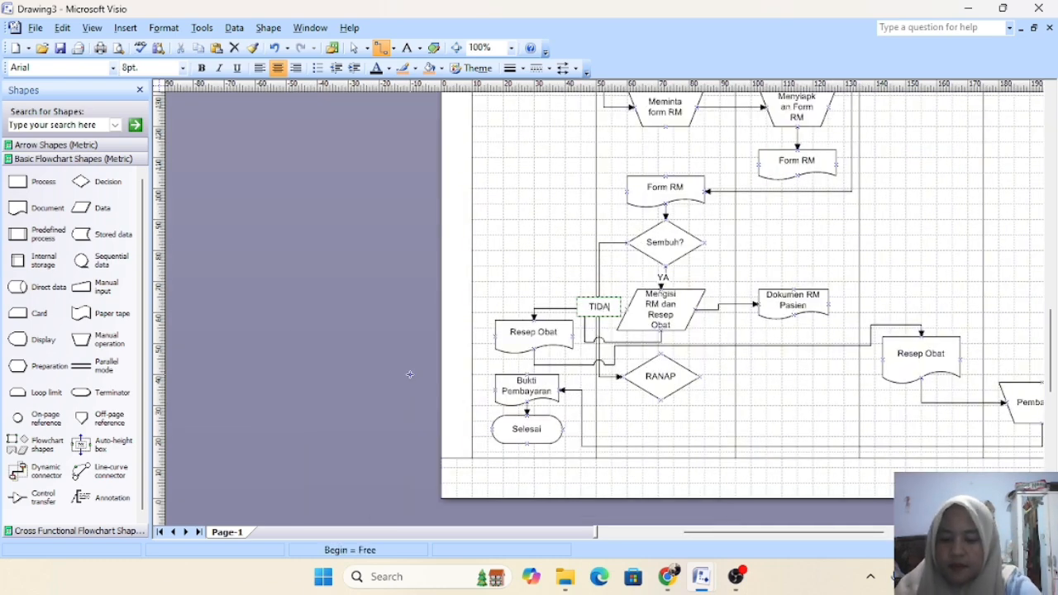
{"action": "left_click", "coordinate": [355, 341]}
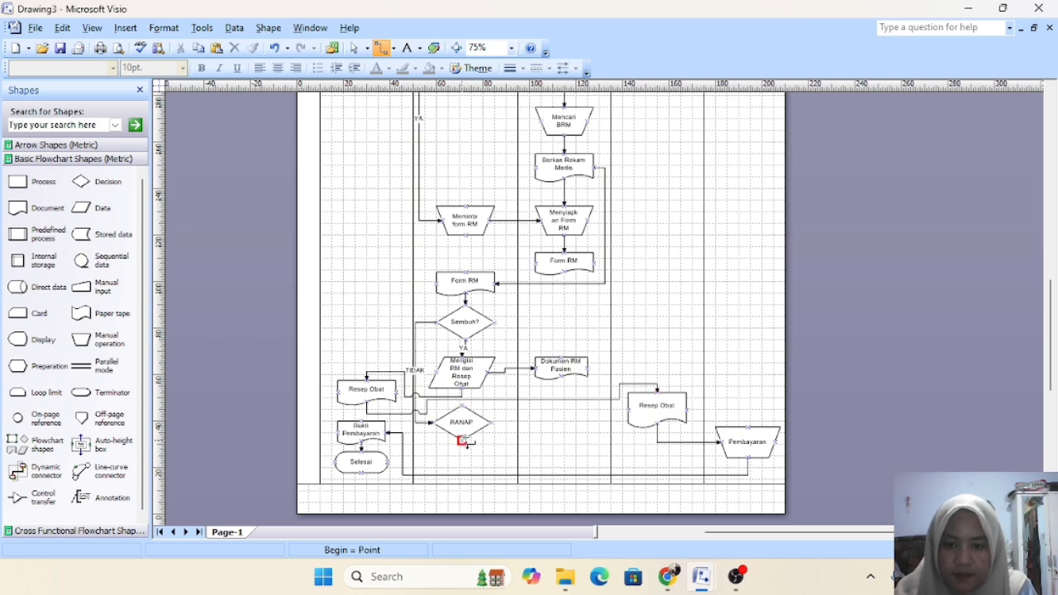
{"action": "left_click_drag", "start_coordinate": [464, 442], "coordinate": [387, 462]}
Review the whole flowchart from the title and lane headers down to the last shapes, checking the connectors.
{"action": "scroll", "coordinate": [621, 221], "scroll_direction": "up", "scroll_amount": 5}
{"action": "scroll", "coordinate": [621, 225], "scroll_direction": "down", "scroll_amount": 5}
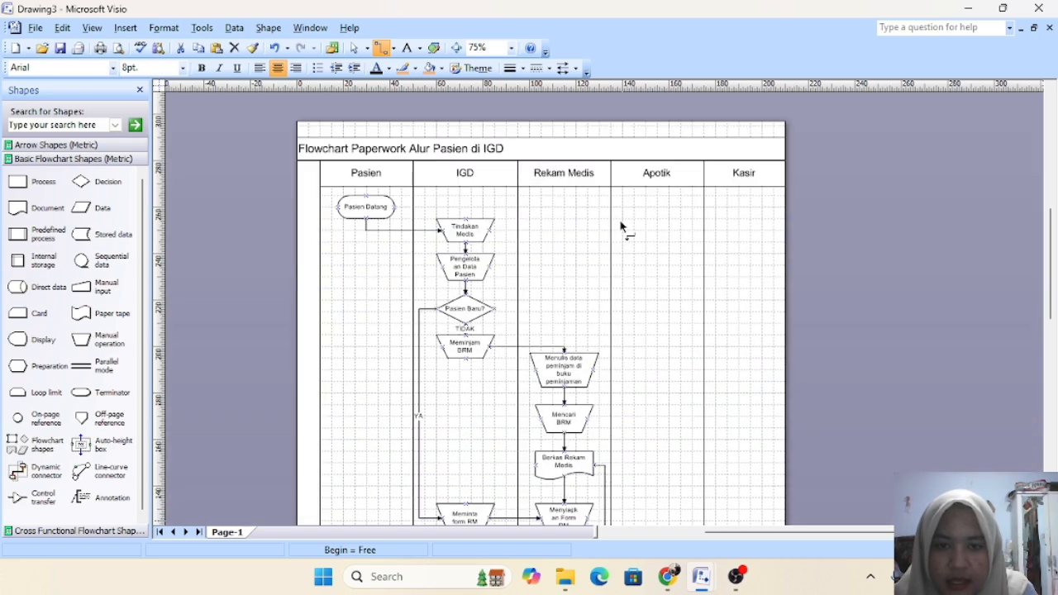
{"action": "scroll", "coordinate": [621, 225], "scroll_direction": "down", "scroll_amount": 8}
{"action": "scroll", "coordinate": [621, 225], "scroll_direction": "up", "scroll_amount": 10}
{"action": "scroll", "coordinate": [621, 225], "scroll_direction": "down", "scroll_amount": 10}
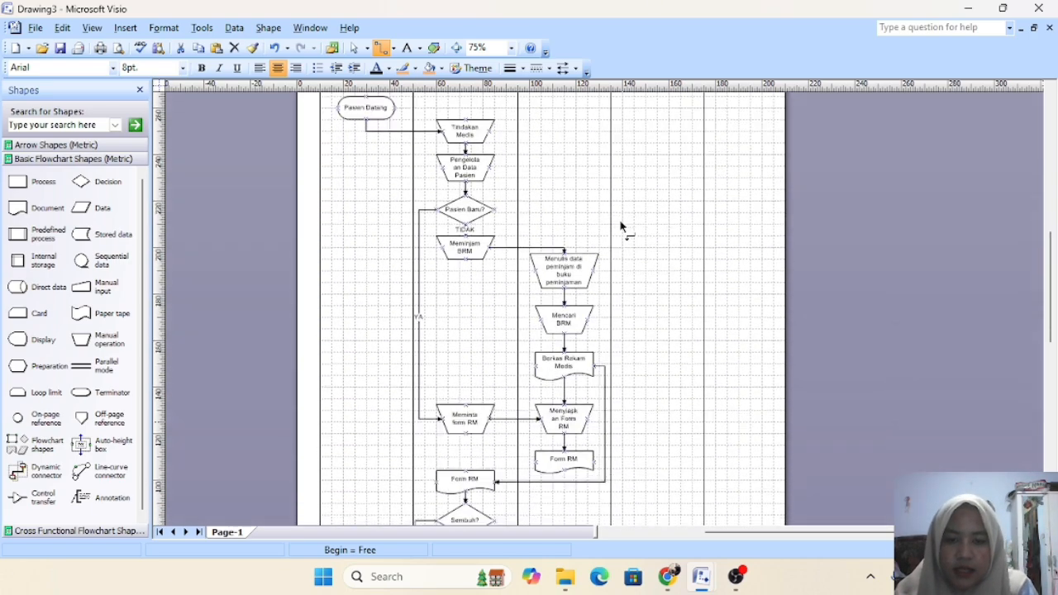
{"action": "scroll", "coordinate": [621, 225], "scroll_direction": "up", "scroll_amount": 12}
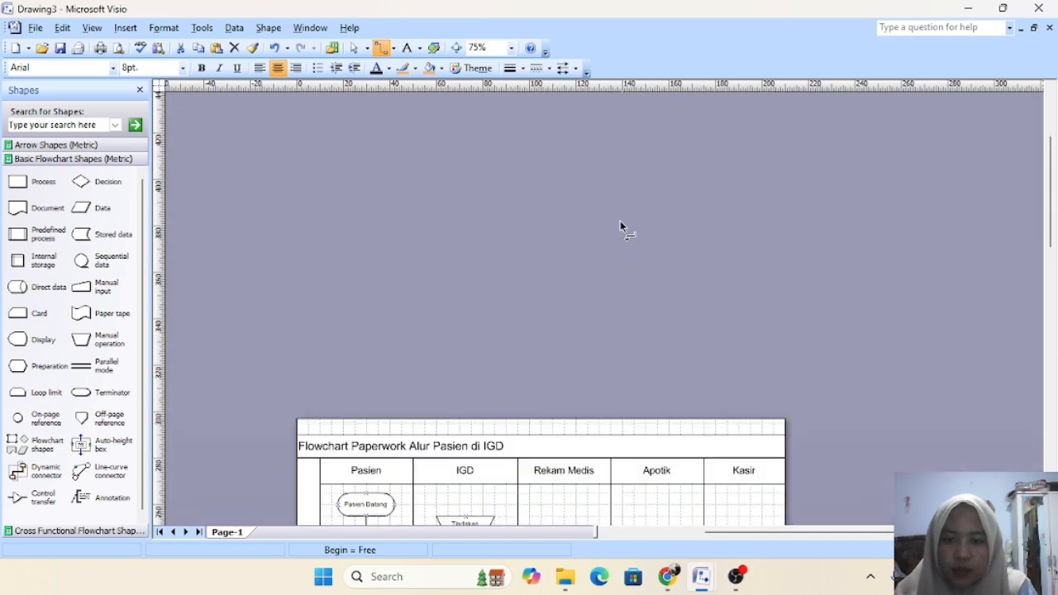
{"action": "scroll", "coordinate": [551, 445], "scroll_direction": "down", "scroll_amount": 5}
{"action": "scroll", "coordinate": [551, 445], "scroll_direction": "up", "scroll_amount": 2}
{"action": "scroll", "coordinate": [690, 335], "scroll_direction": "down", "scroll_amount": 3}
{"action": "scroll", "coordinate": [568, 263], "scroll_direction": "down", "scroll_amount": 2, "text": "ctrl"}
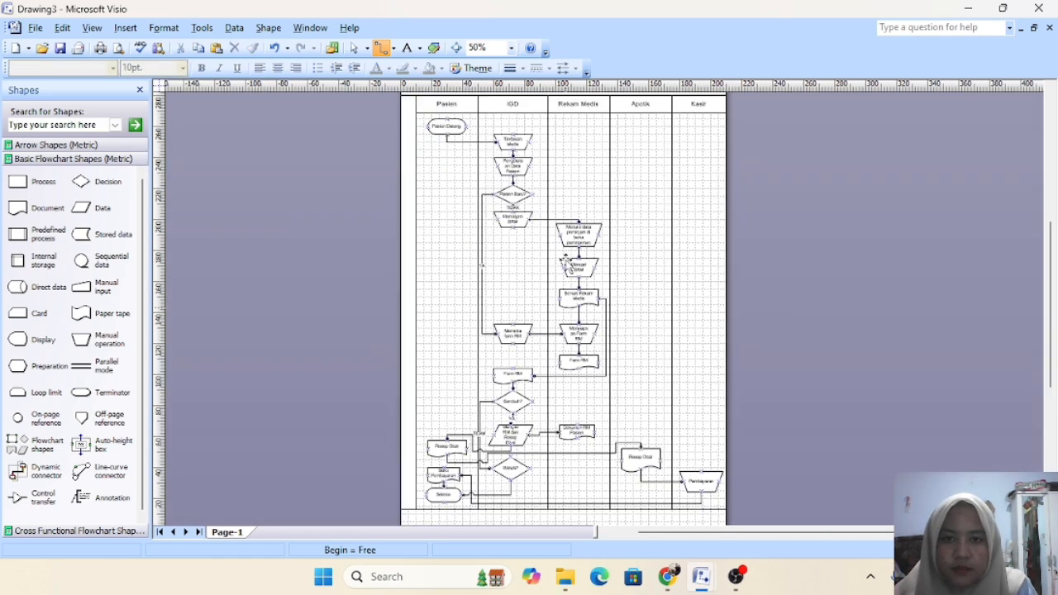